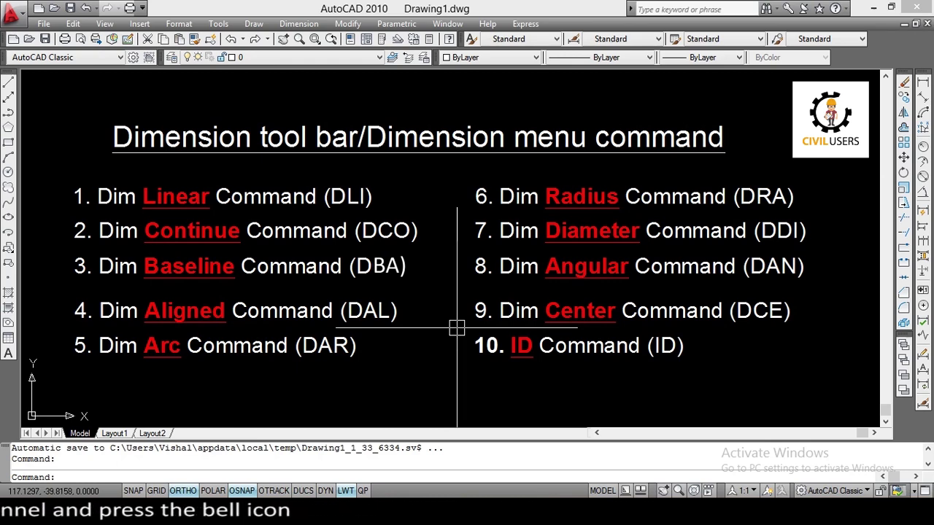
Cancel the pending command after setting yellow colour and 0.35 mm lineweight
{"action": "key", "text": "Escape"}
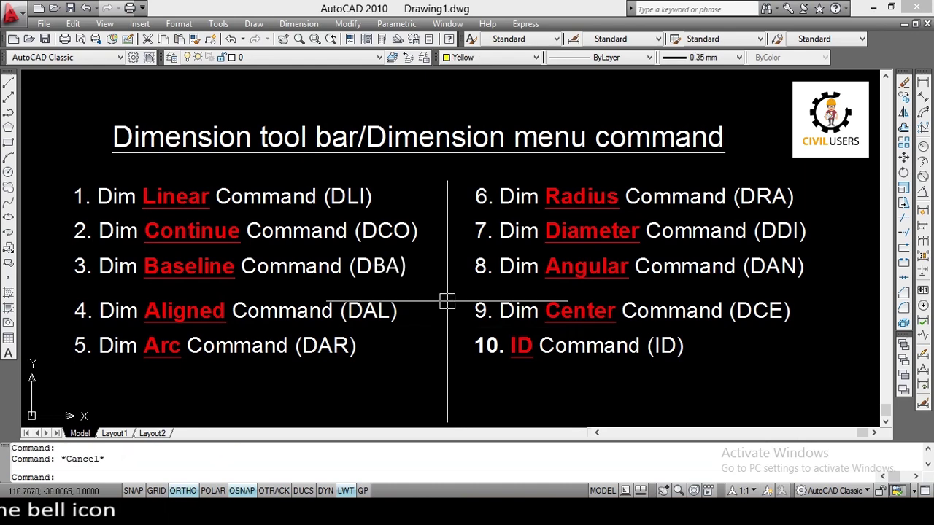
{"action": "type", "text": "rec"}
Draw a yellow rectangle around the dimension command list items
{"action": "key", "text": "Return"}
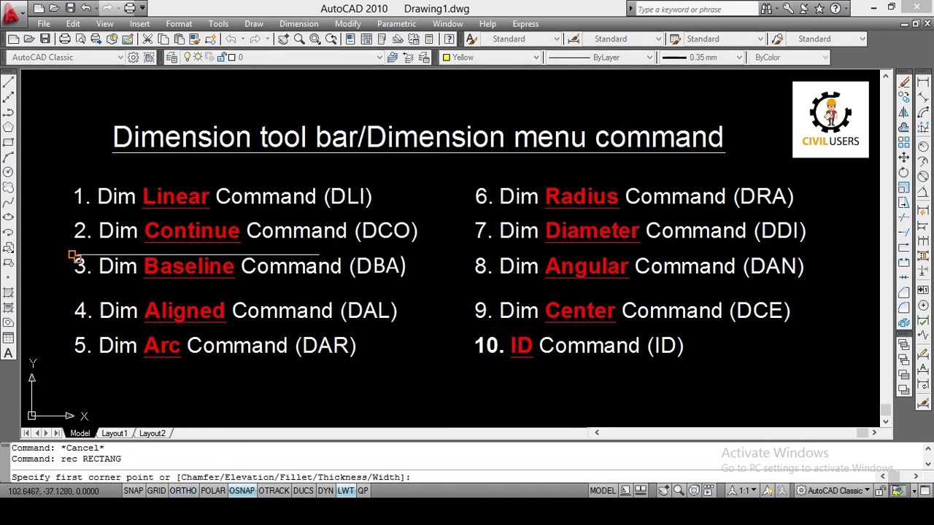
{"action": "left_click", "coordinate": [55, 175]}
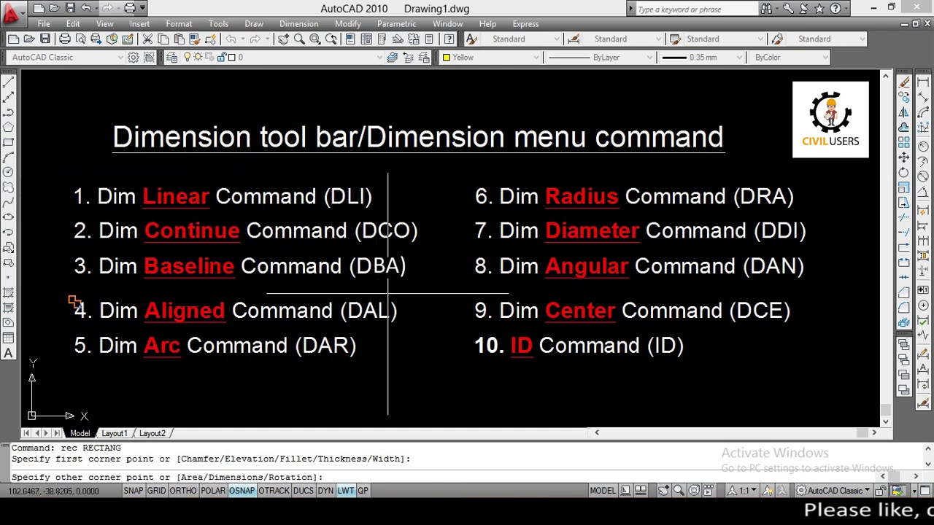
{"action": "left_click", "coordinate": [428, 288]}
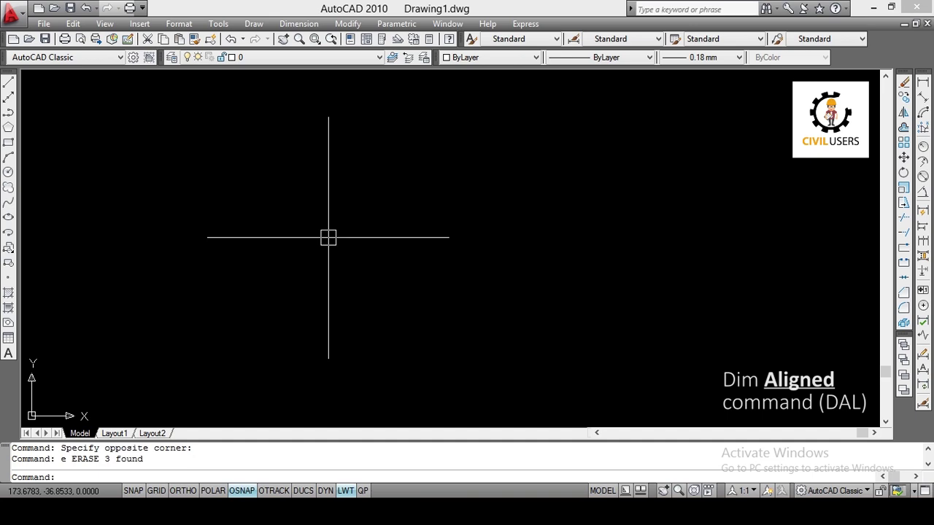
Draw an angled line rising up and to the right
{"action": "type", "text": "l"}
{"action": "key", "text": "Return"}
{"action": "left_click", "coordinate": [277, 305]}
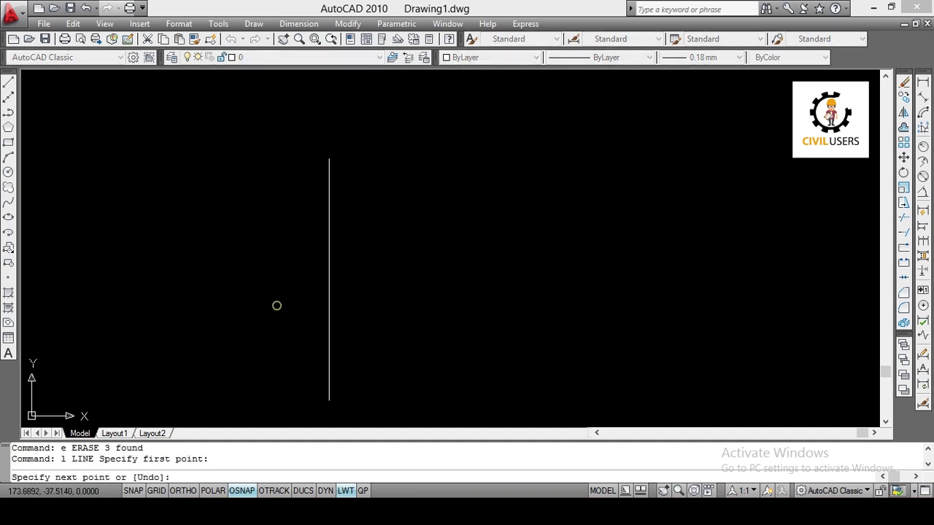
{"action": "left_click", "coordinate": [412, 233]}
{"action": "key", "text": "Return"}
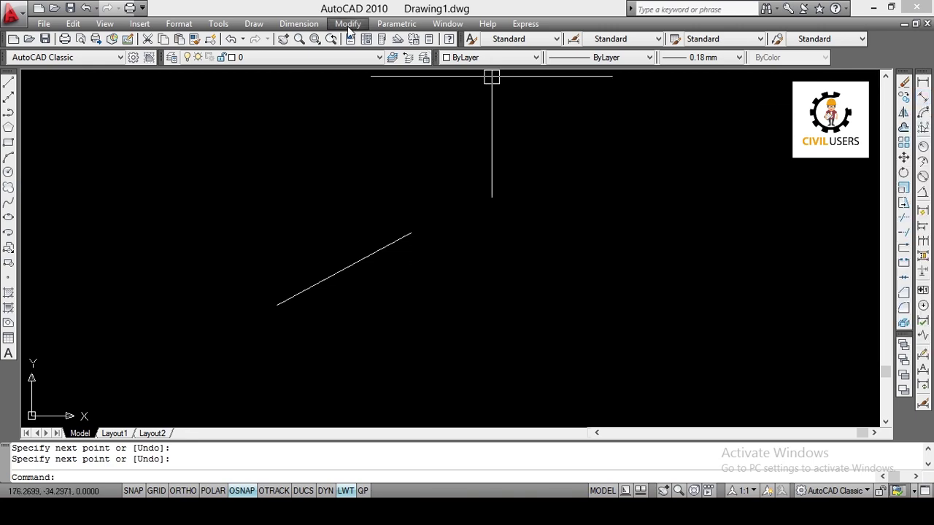
Add a 2.42 aligned dimension between the line's two endpoints
{"action": "left_click", "coordinate": [295, 24]}
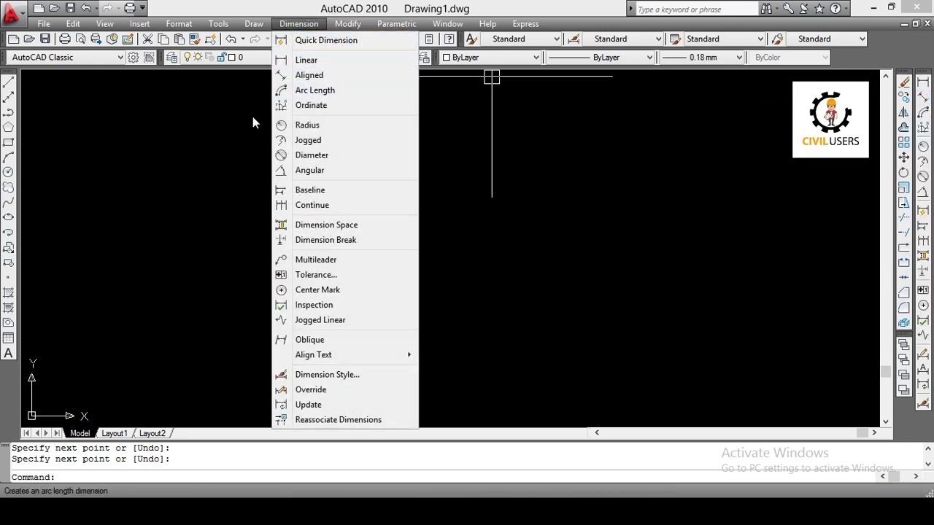
{"action": "left_click", "coordinate": [252, 121]}
{"action": "left_click", "coordinate": [219, 153]}
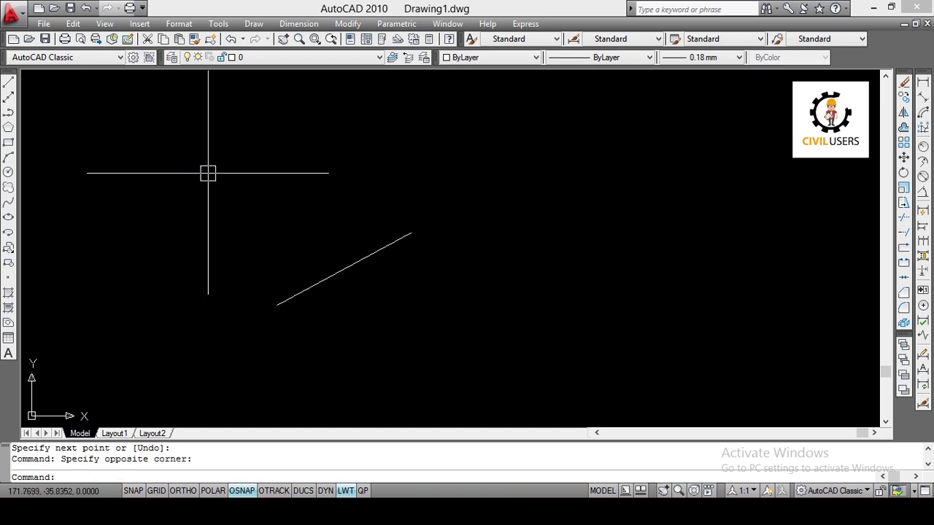
{"action": "type", "text": "dal"}
{"action": "key", "text": "Return"}
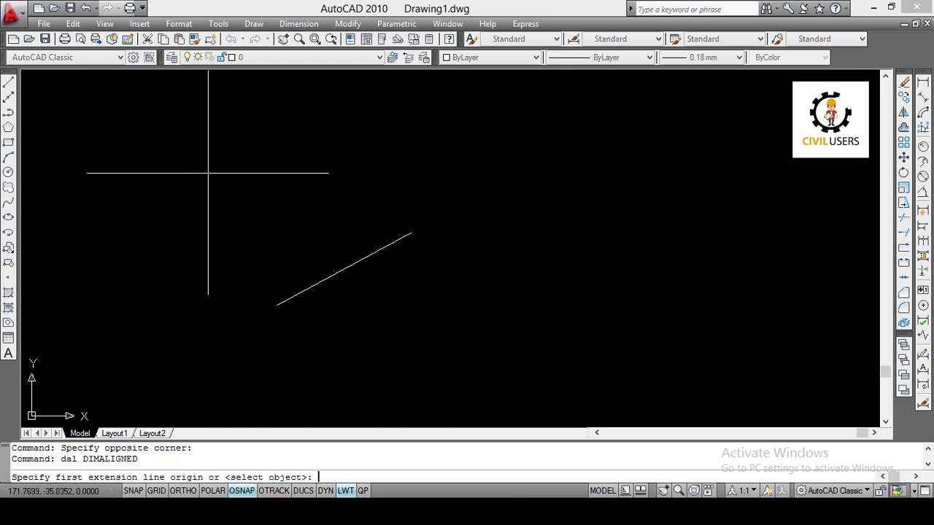
{"action": "left_click", "coordinate": [277, 305]}
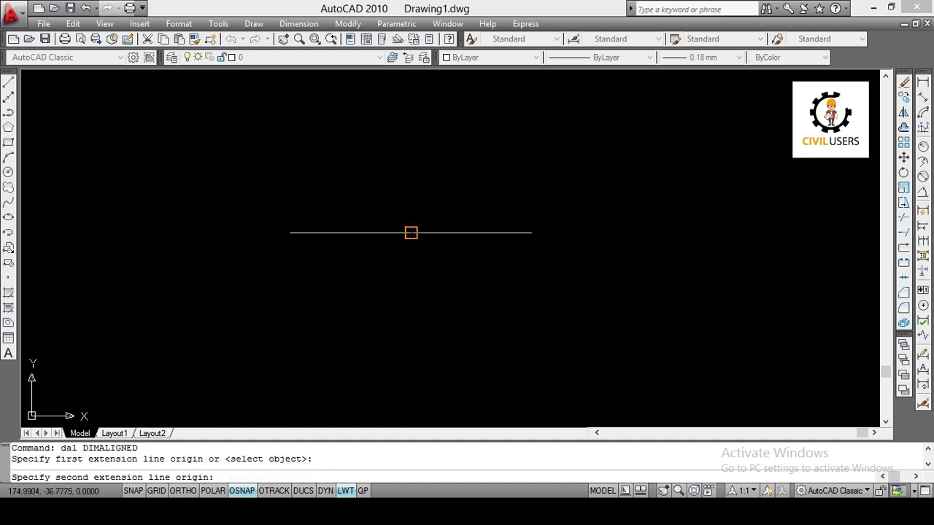
{"action": "left_click", "coordinate": [411, 234]}
{"action": "left_click", "coordinate": [389, 210]}
{"action": "scroll", "coordinate": [375, 285], "scroll_direction": "up", "scroll_amount": 2}
{"action": "type", "text": "da"}
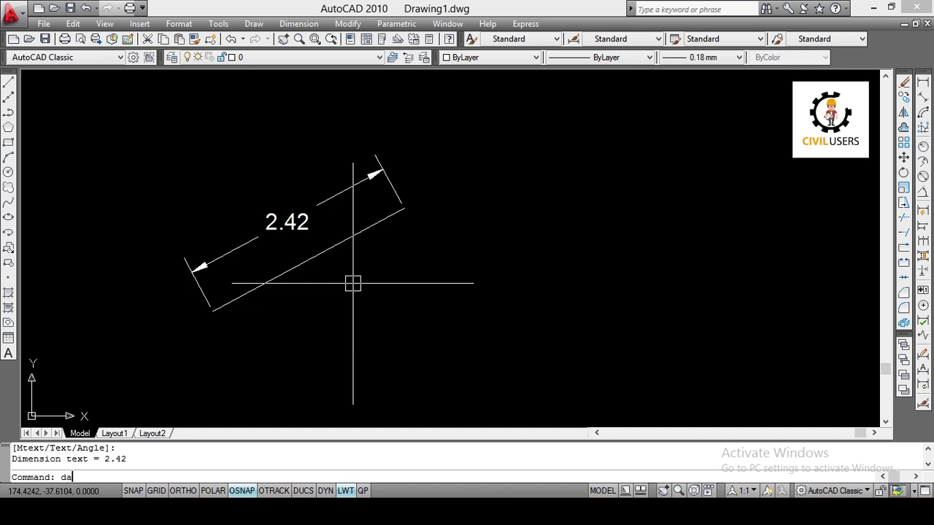
Add a second 2.42 aligned dimension by selecting the line itself
{"action": "type", "text": "l"}
{"action": "key", "text": "Return"}
{"action": "key", "text": "Return"}
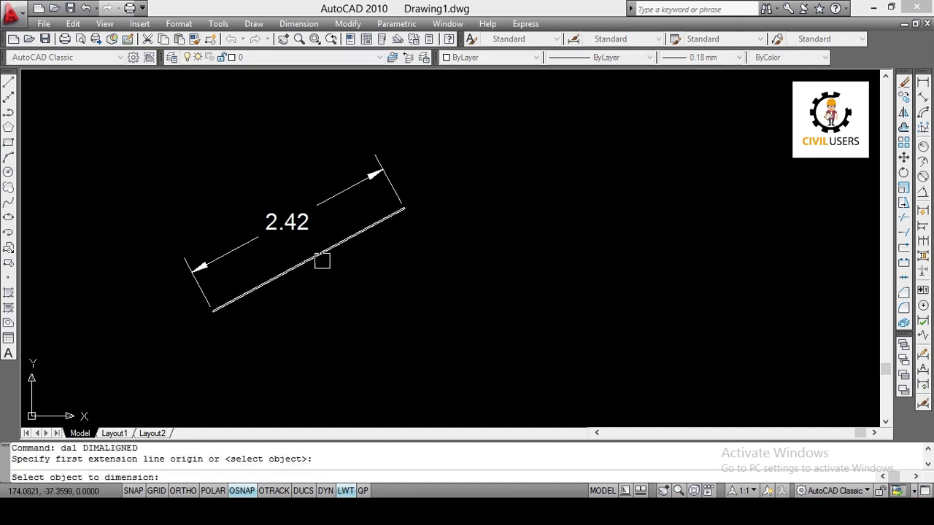
{"action": "left_click", "coordinate": [322, 255]}
{"action": "left_click", "coordinate": [338, 288]}
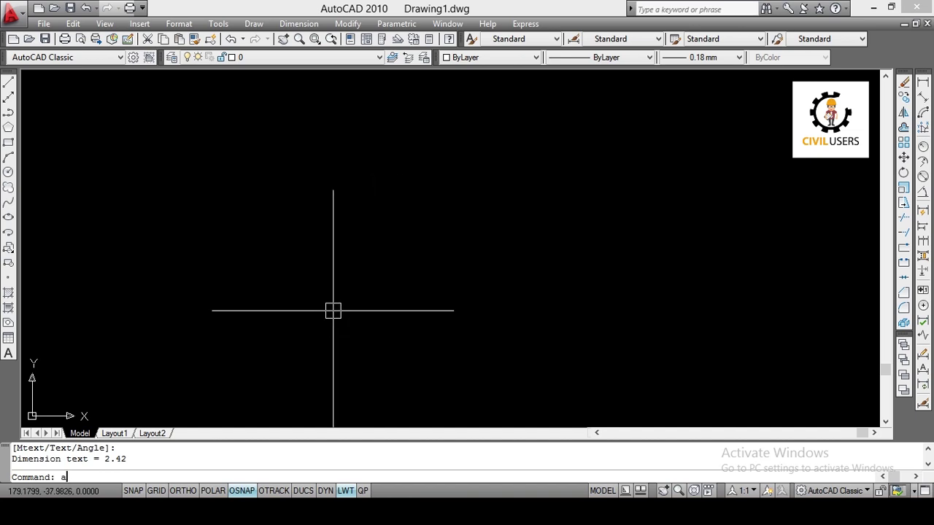
Draw a three-point arc
{"action": "key", "text": "Return"}
{"action": "left_click", "coordinate": [287, 286]}
{"action": "left_click", "coordinate": [313, 235]}
{"action": "left_click", "coordinate": [395, 256]}
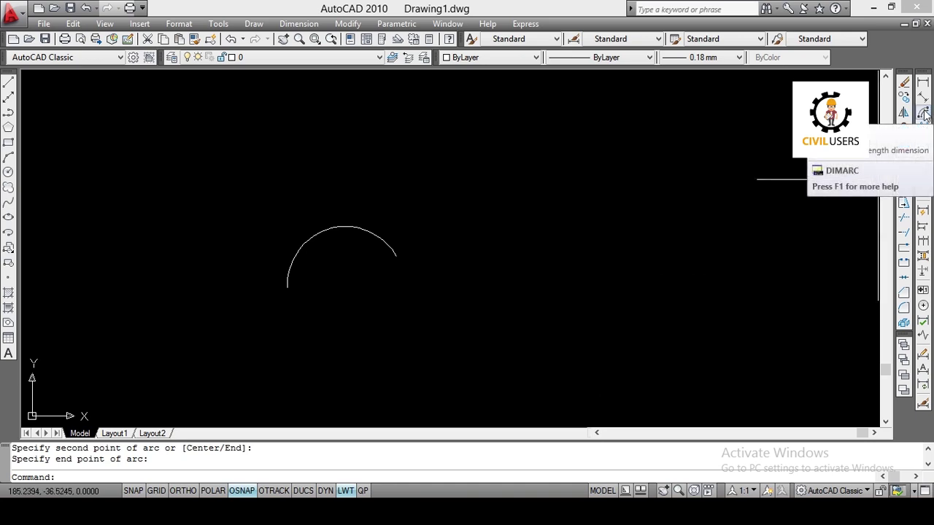
Place a 1.73 arc-length dimension above the arc with DAR
{"action": "left_click", "coordinate": [299, 25]}
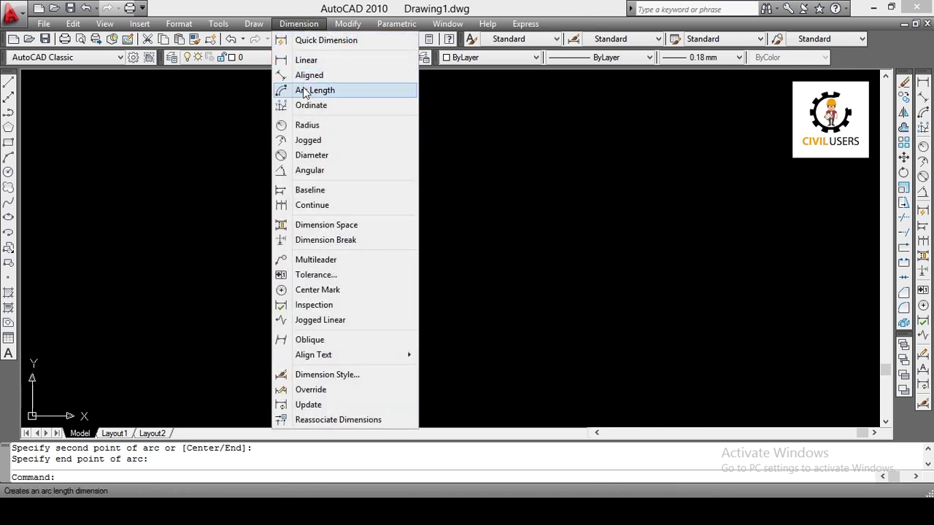
{"action": "left_click", "coordinate": [208, 119]}
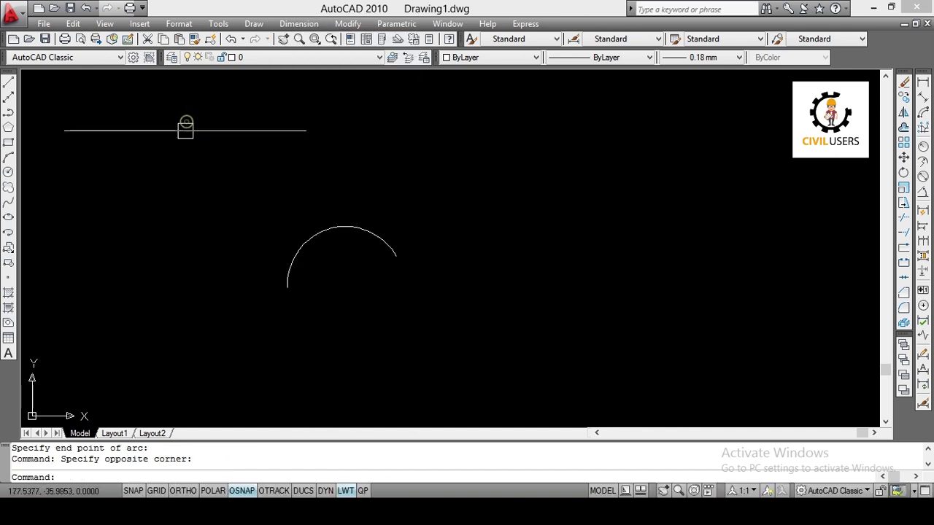
{"action": "type", "text": "dar"}
{"action": "key", "text": "Return"}
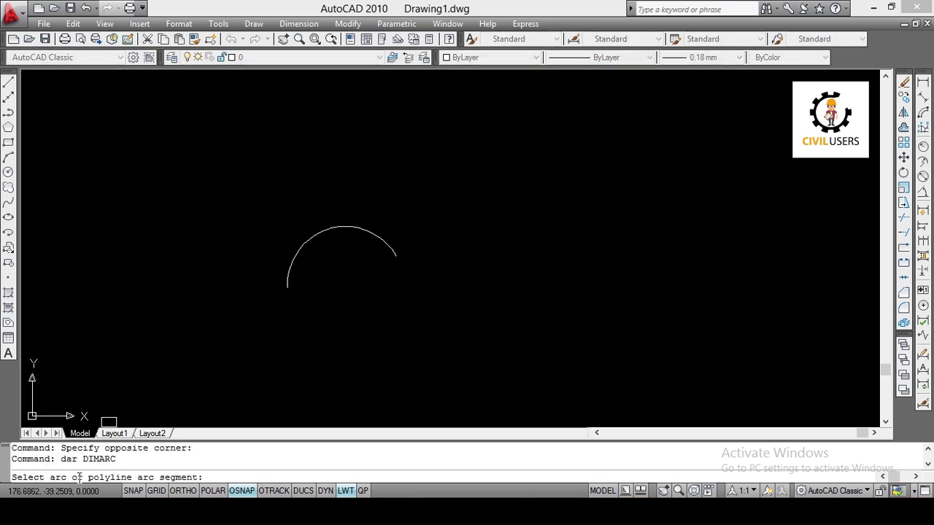
{"action": "left_click", "coordinate": [323, 235]}
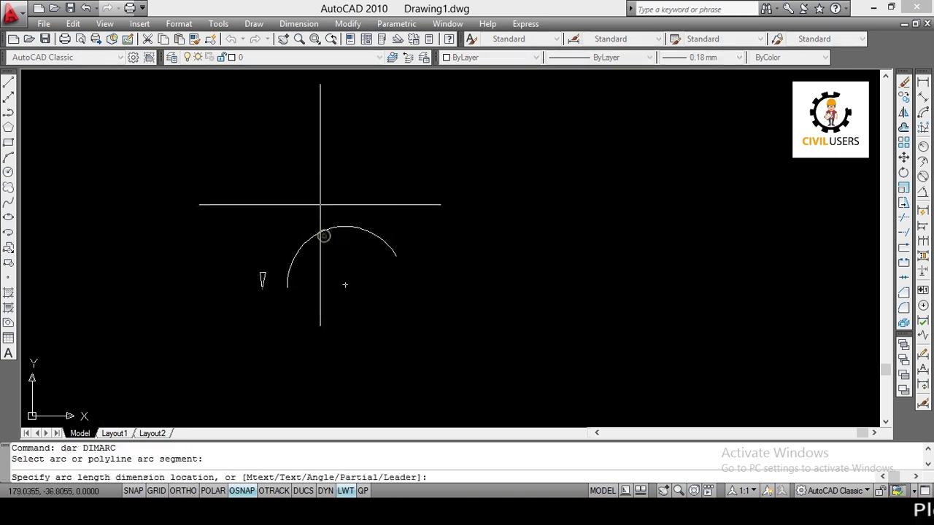
{"action": "left_click", "coordinate": [319, 205]}
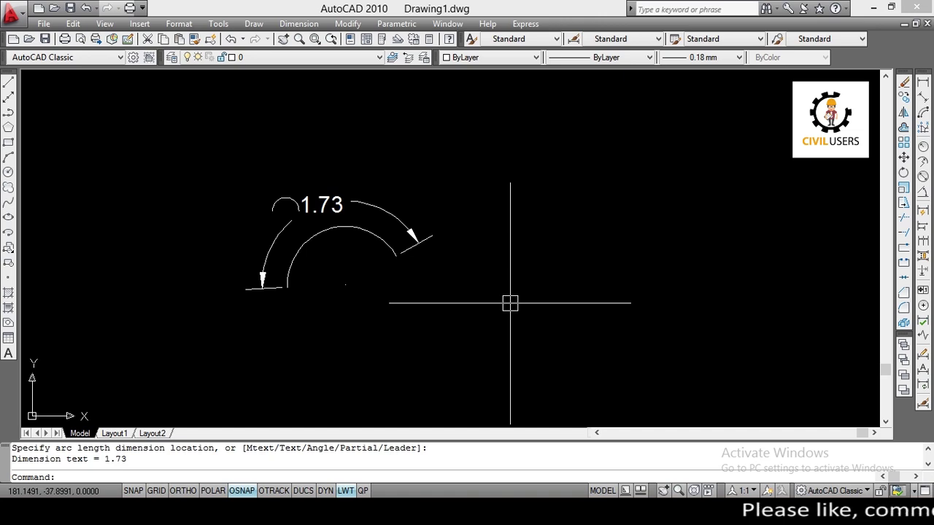
{"action": "middle_click_drag", "start_coordinate": [510, 303], "coordinate": [203, 225]}
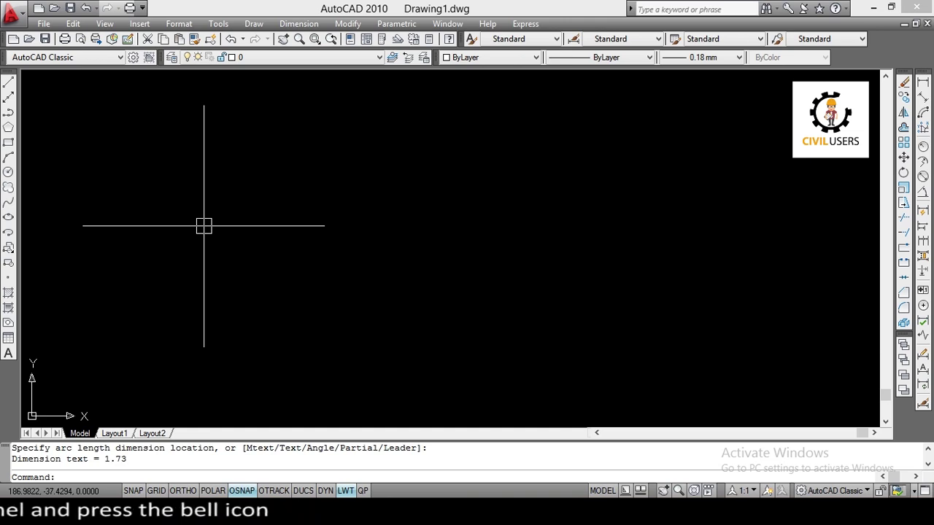
Erase the previous drawing and draw a new circle
{"action": "type", "text": "e"}
{"action": "key", "text": "Return"}
{"action": "key", "text": "Escape"}
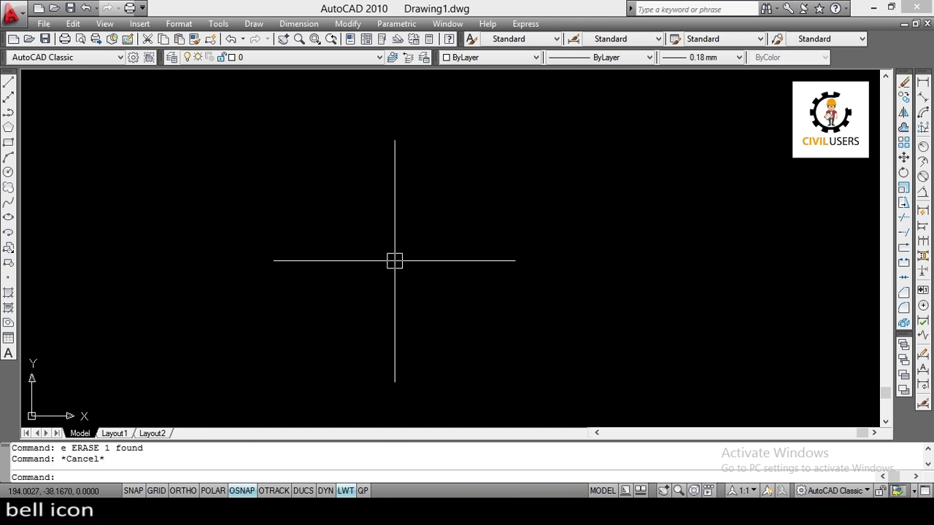
{"action": "key", "text": "Return"}
{"action": "left_click", "coordinate": [354, 244]}
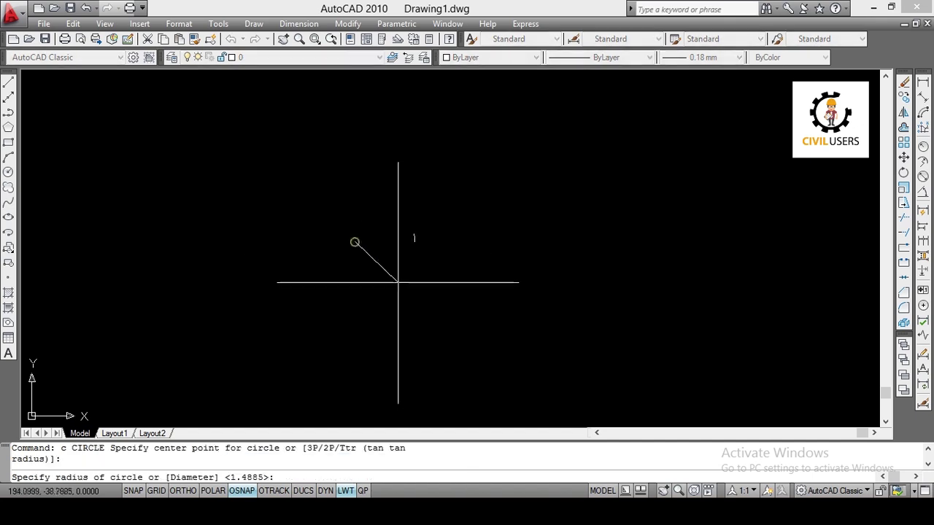
{"action": "left_click", "coordinate": [396, 280]}
{"action": "scroll", "coordinate": [426, 264], "scroll_direction": "up", "scroll_amount": 2}
{"action": "middle_click_drag", "start_coordinate": [426, 264], "coordinate": [392, 258]}
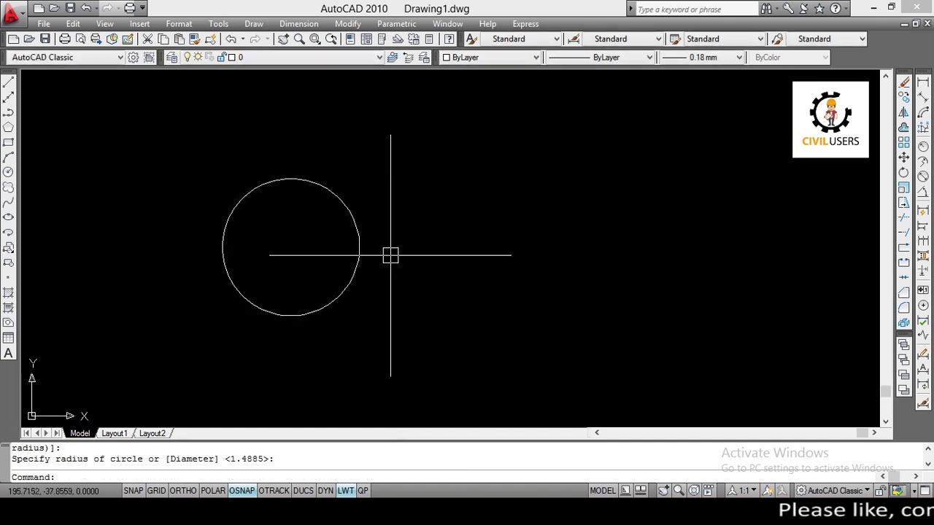
Add an R1.95 radius dimension to the circle's upper right with DRA
{"action": "type", "text": "dr"}
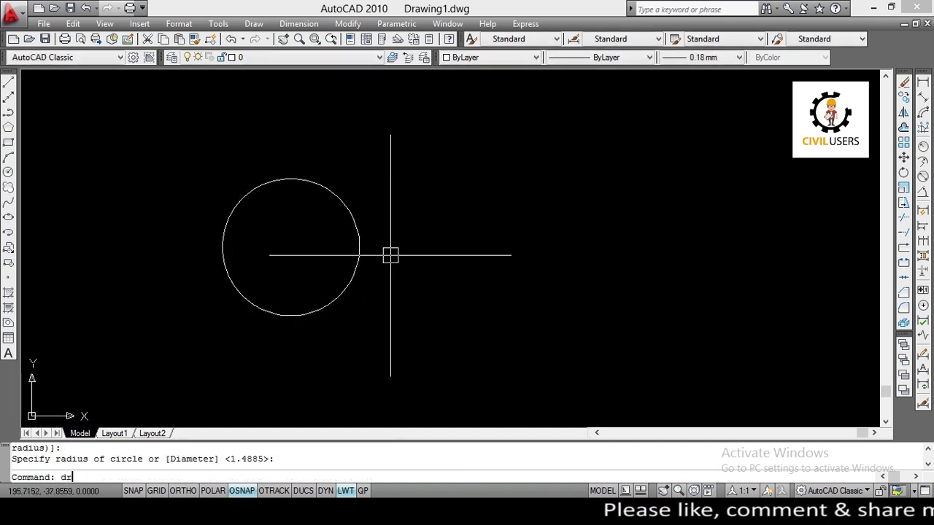
{"action": "type", "text": "a"}
{"action": "key", "text": "Return"}
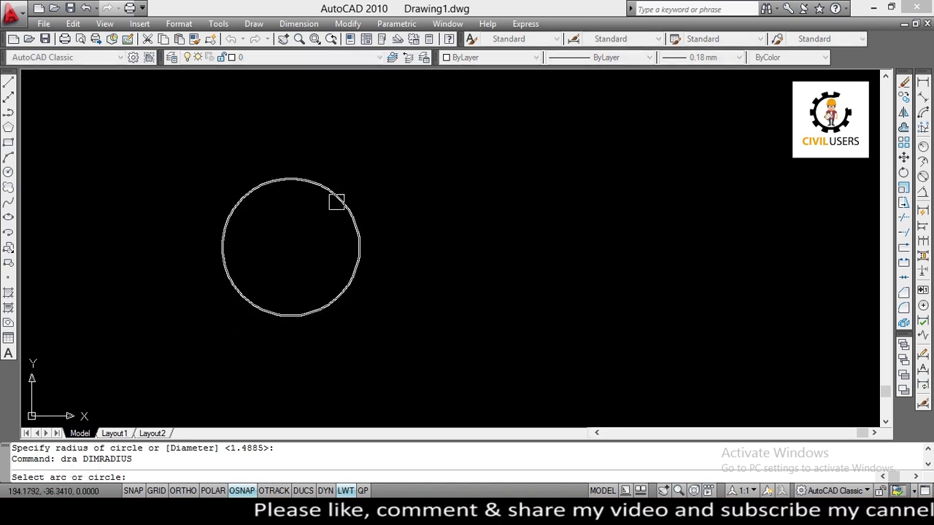
{"action": "left_click", "coordinate": [336, 202]}
{"action": "left_click", "coordinate": [362, 188]}
{"action": "scroll", "coordinate": [387, 222], "scroll_direction": "up", "scroll_amount": 2}
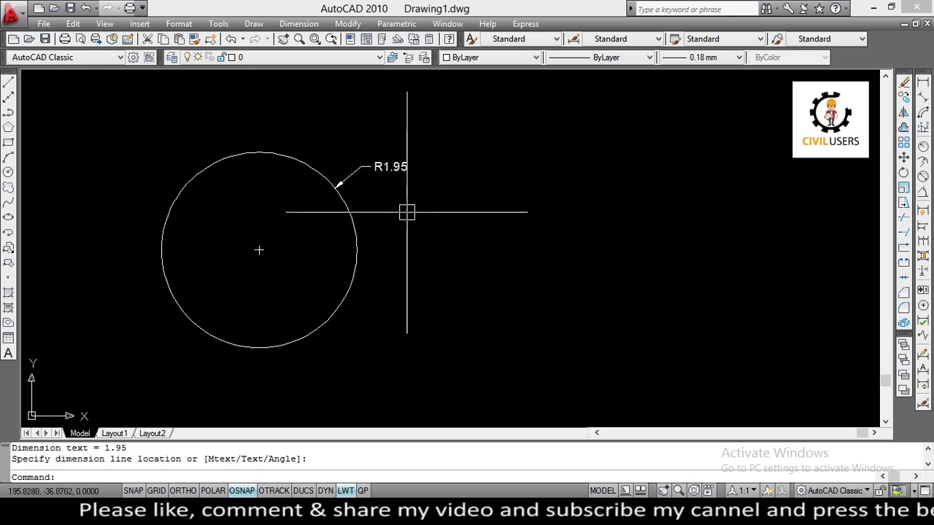
{"action": "scroll", "coordinate": [387, 216], "scroll_direction": "up", "scroll_amount": 8}
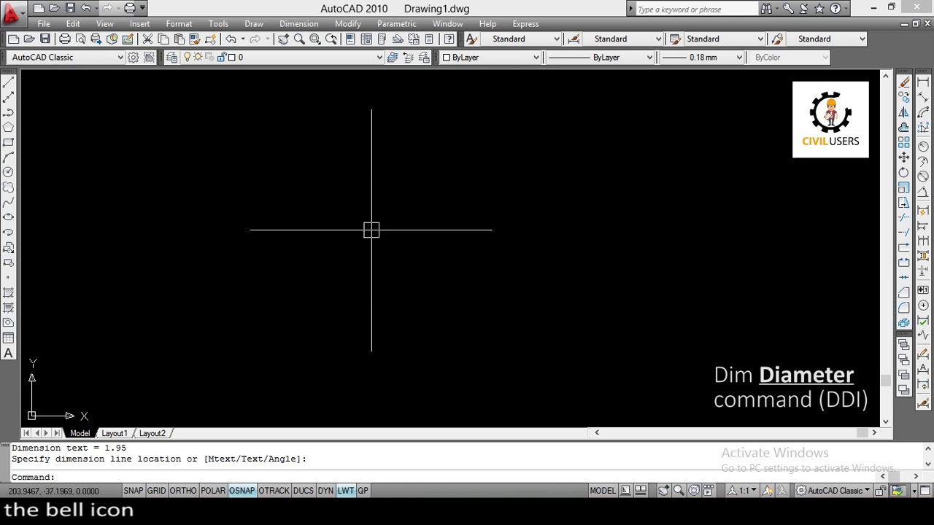
Draw a new circle
{"action": "type", "text": "c"}
{"action": "key", "text": "Return"}
{"action": "left_click", "coordinate": [358, 252]}
{"action": "middle_click_drag", "start_coordinate": [476, 277], "coordinate": [442, 279]}
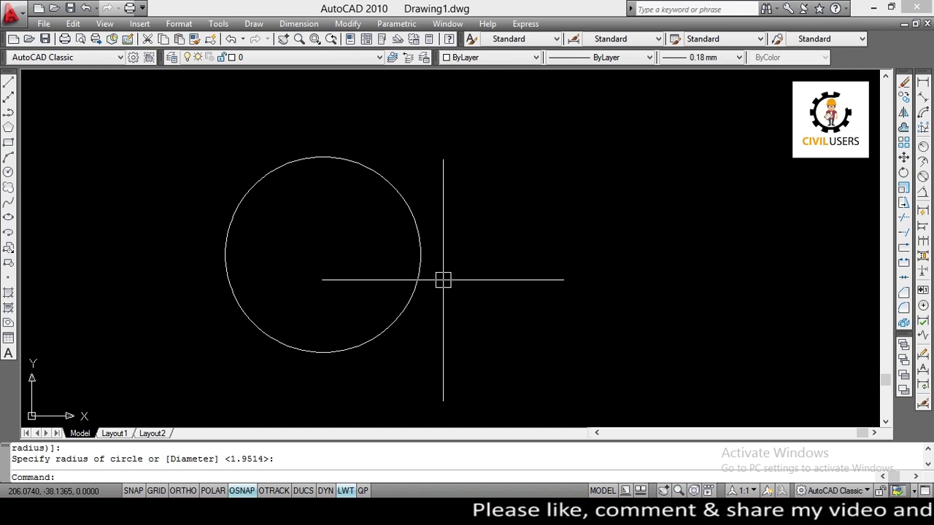
Add a Ø3.90 diameter dimension beside the circle with DDI
{"action": "type", "text": "ddi"}
{"action": "key", "text": "Return"}
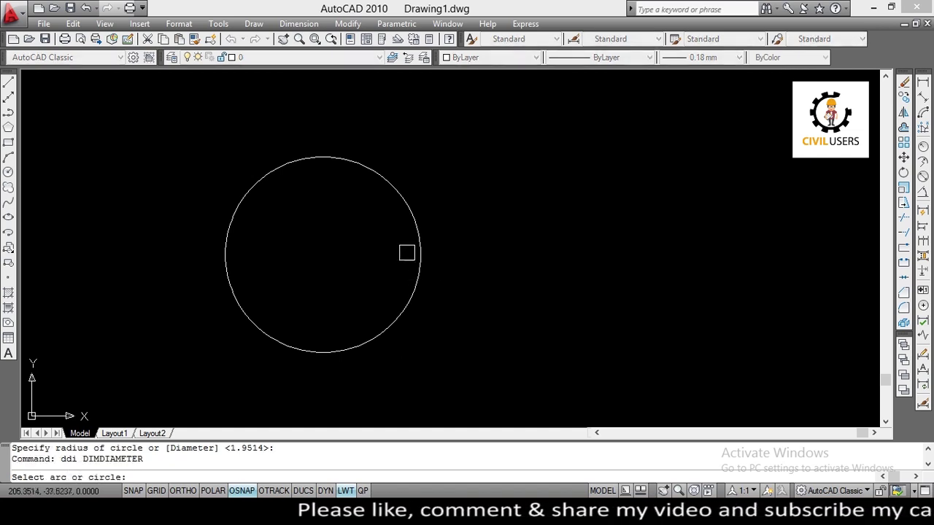
{"action": "left_click", "coordinate": [398, 199]}
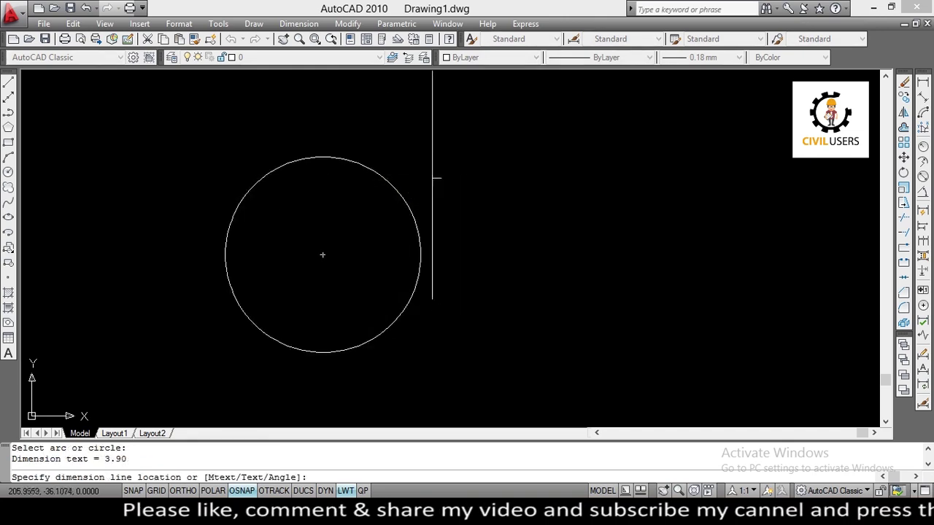
{"action": "left_click", "coordinate": [436, 178]}
{"action": "scroll", "coordinate": [477, 190], "scroll_direction": "up", "scroll_amount": 2}
{"action": "scroll", "coordinate": [477, 190], "scroll_direction": "down", "scroll_amount": 3}
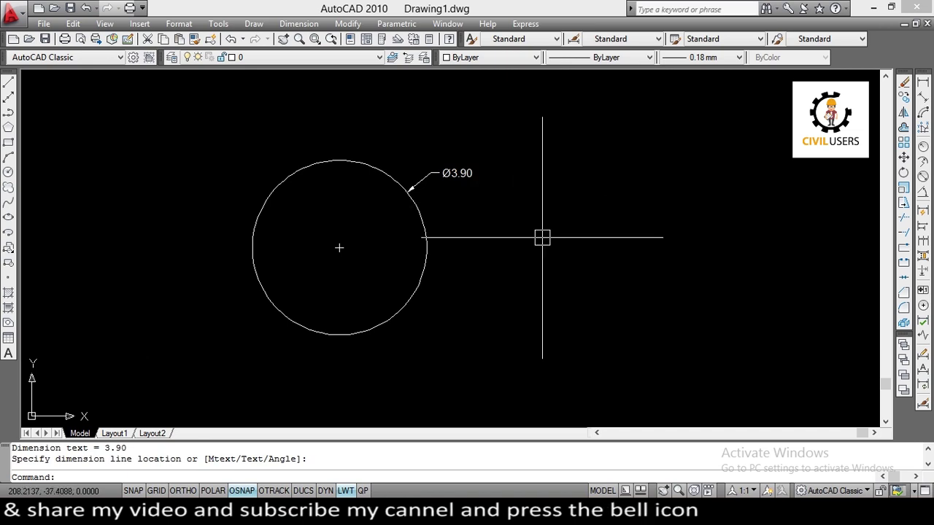
{"action": "scroll", "coordinate": [541, 237], "scroll_direction": "up", "scroll_amount": 5}
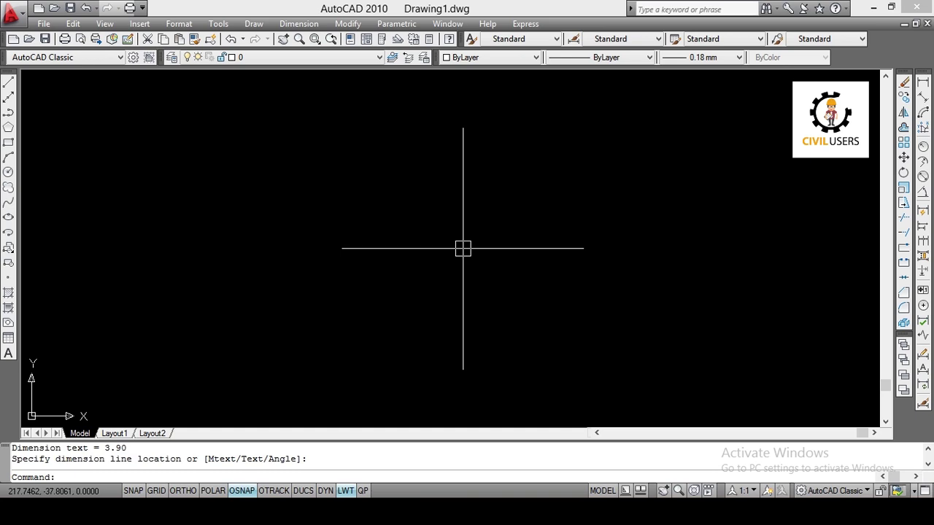
{"action": "type", "text": "l"}
With ORTHO on, draw a vertical and a horizontal line forming a corner
{"action": "key", "text": "Return"}
{"action": "left_click", "coordinate": [328, 209]}
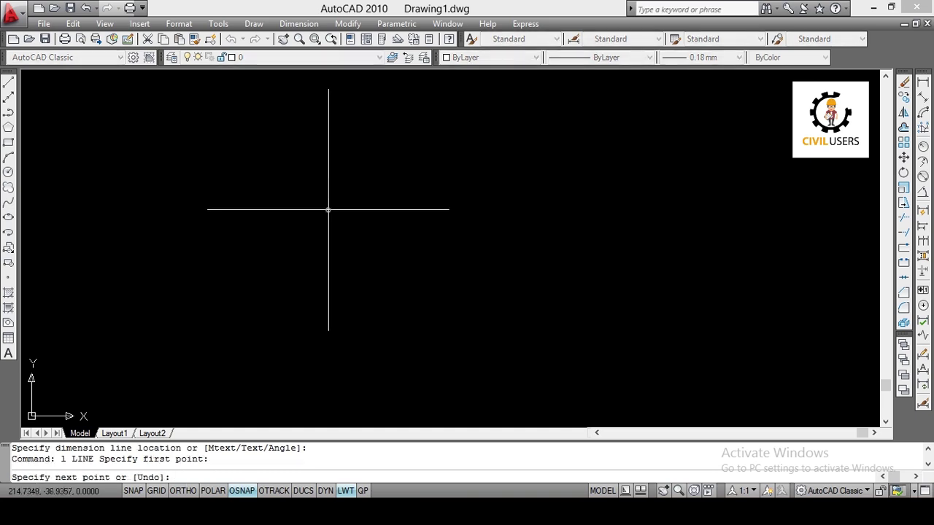
{"action": "key", "text": "F8"}
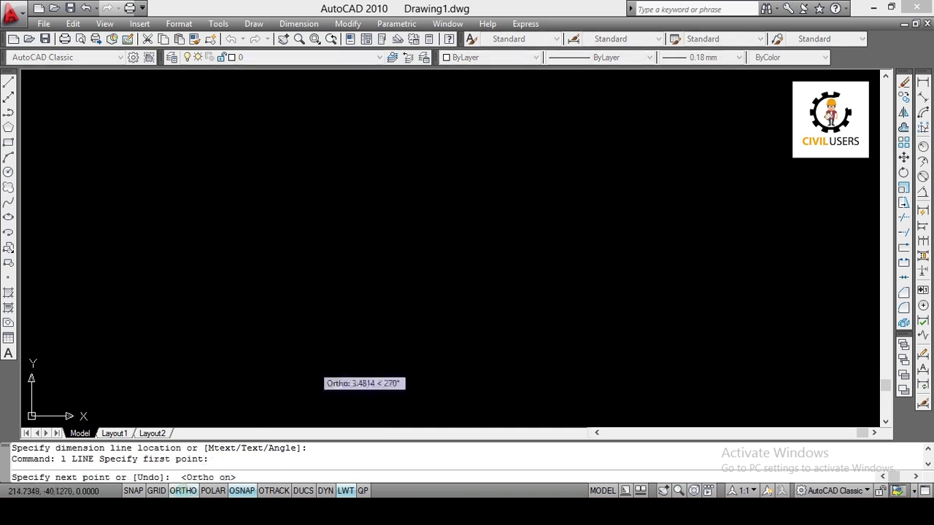
{"action": "left_click", "coordinate": [328, 311]}
{"action": "left_click", "coordinate": [427, 311]}
{"action": "key", "text": "Return"}
{"action": "key", "text": "Return"}
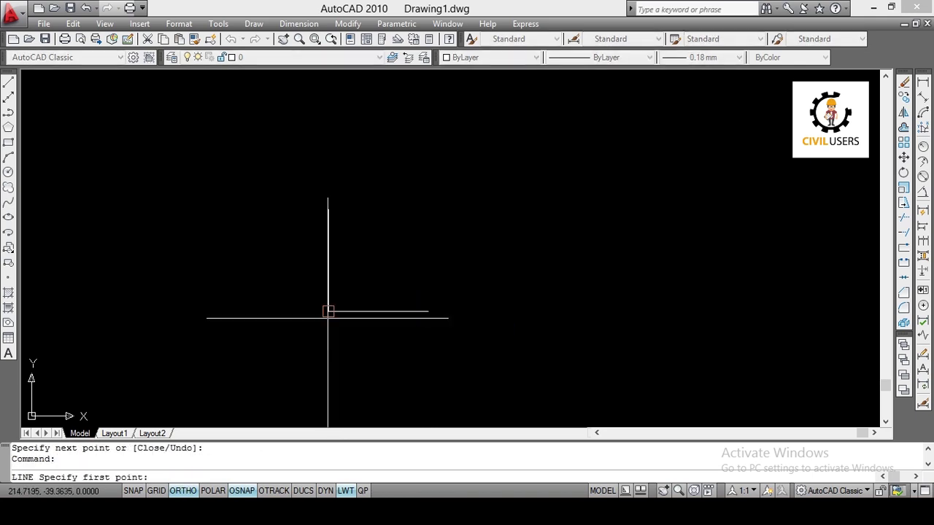
{"action": "middle_click_drag", "start_coordinate": [348, 311], "coordinate": [350, 286]}
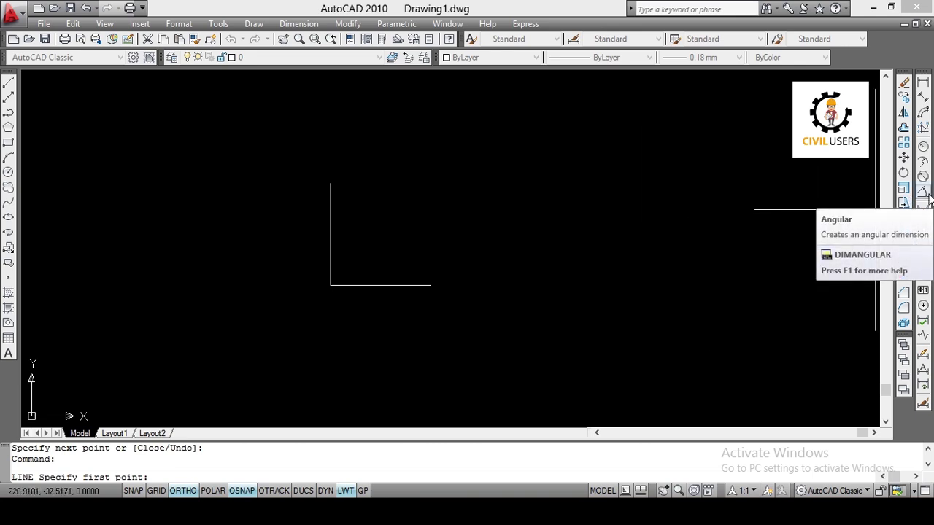
Place a 90° angular dimension arc inside the corner between both lines
{"action": "left_click", "coordinate": [298, 24]}
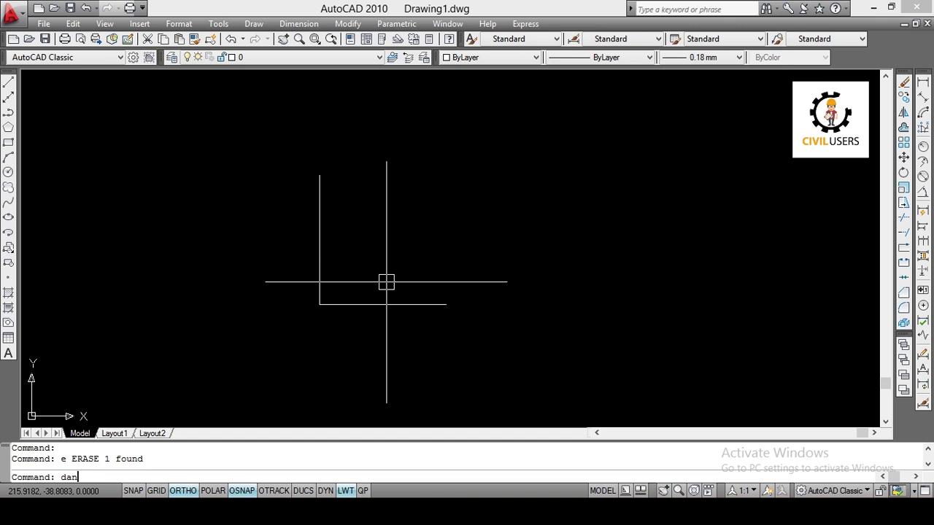
{"action": "key", "text": "Return"}
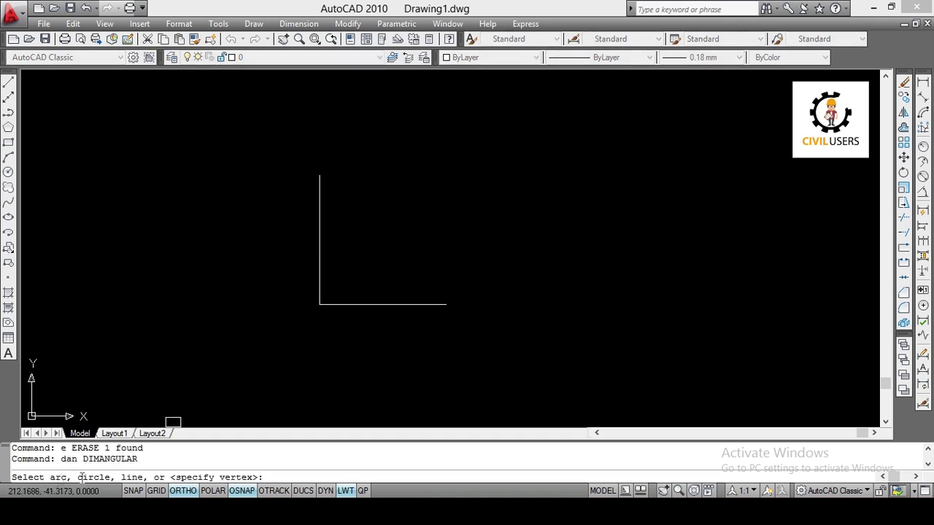
{"action": "middle_click_drag", "start_coordinate": [251, 326], "coordinate": [250, 322]}
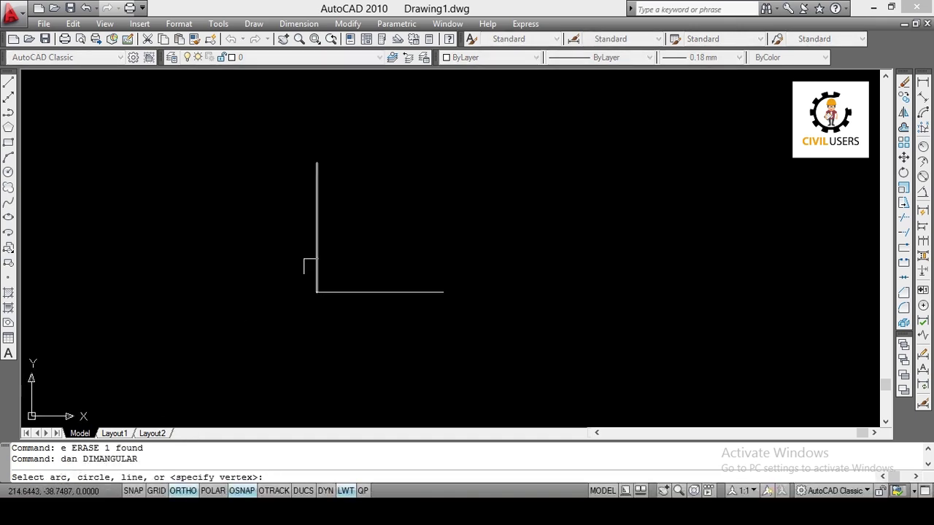
{"action": "left_click", "coordinate": [321, 240]}
{"action": "left_click", "coordinate": [355, 292]}
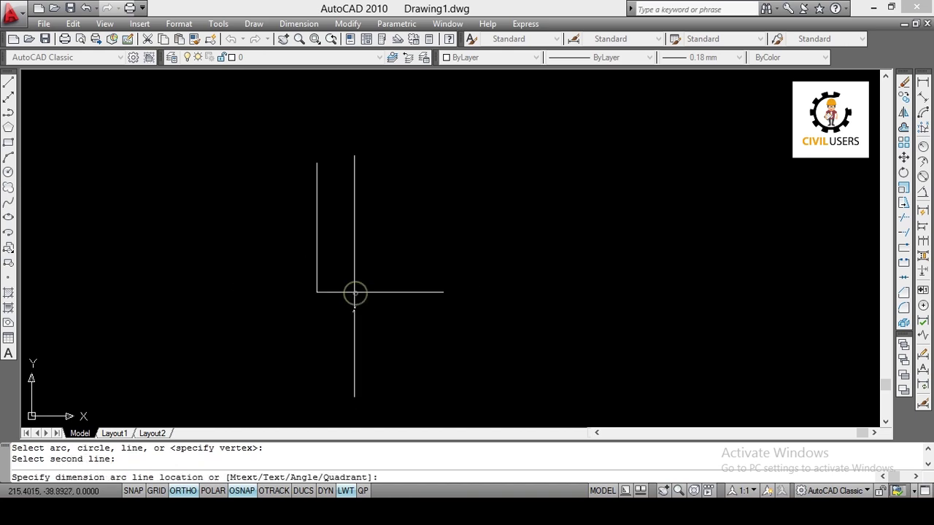
{"action": "left_click", "coordinate": [367, 246]}
{"action": "key", "text": "Return"}
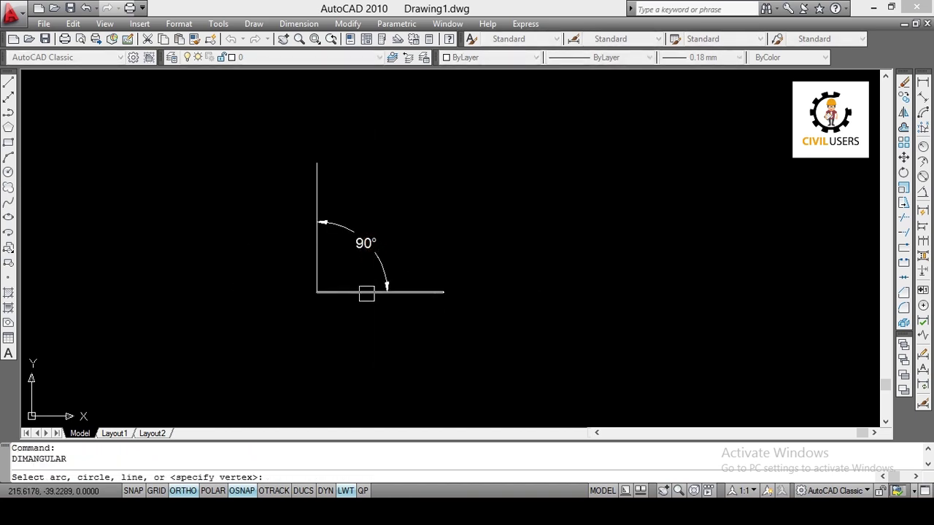
{"action": "mouse_move", "coordinate": [397, 333]}
{"action": "middle_mouse_down"}
{"action": "mouse_move", "coordinate": [418, 331]}
{"action": "mouse_move", "coordinate": [380, 324]}
{"action": "middle_mouse_up"}
{"action": "key", "text": "Escape"}
{"action": "key", "text": "Escape"}
{"action": "key", "text": "Escape"}
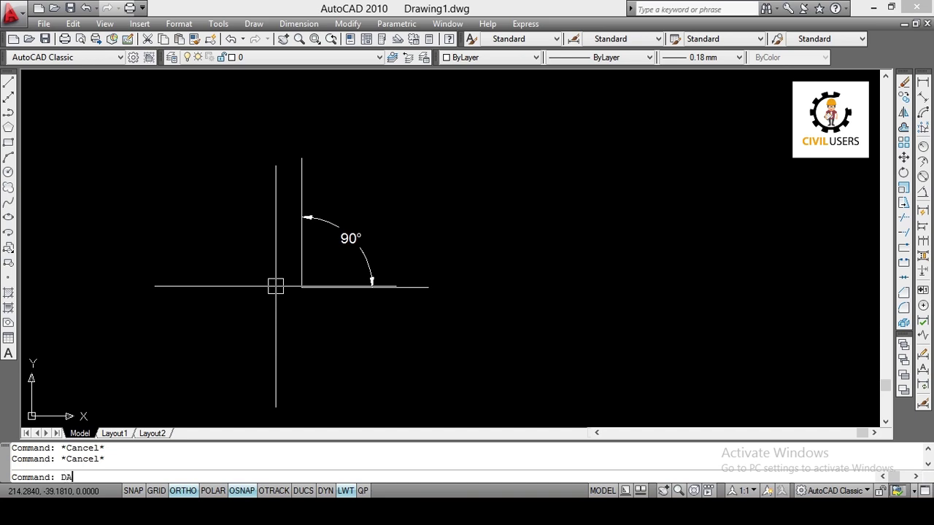
Dimension the 270° outer angle using the corner vertex and both line endpoints
{"action": "type", "text": "N"}
{"action": "key", "text": "Return"}
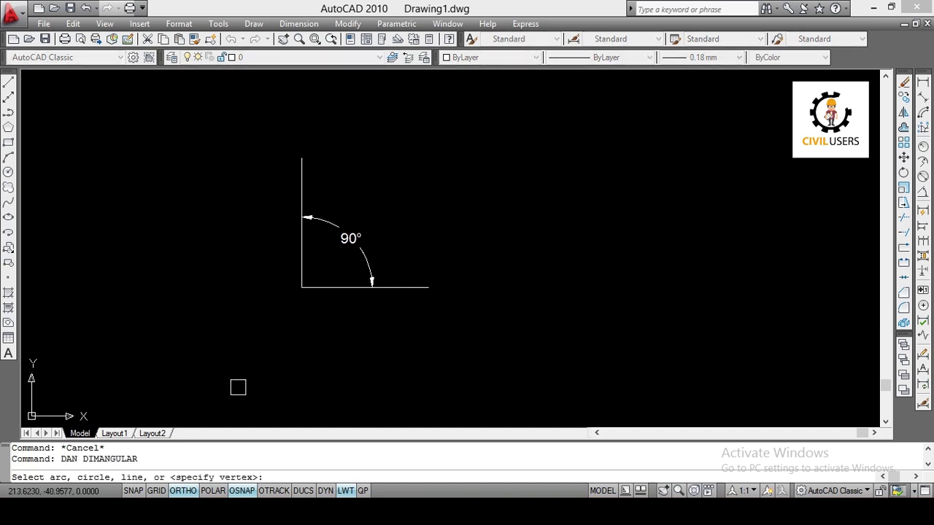
{"action": "key", "text": "Return"}
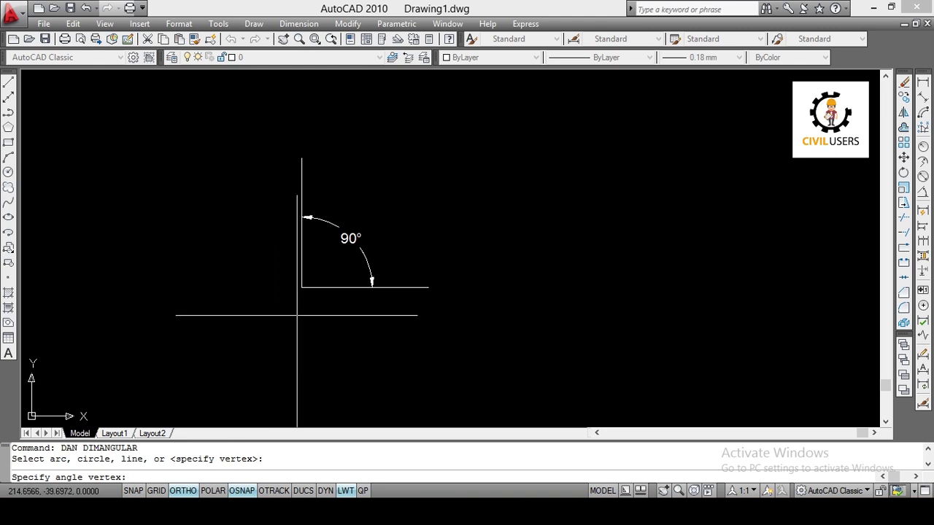
{"action": "left_click", "coordinate": [301, 288]}
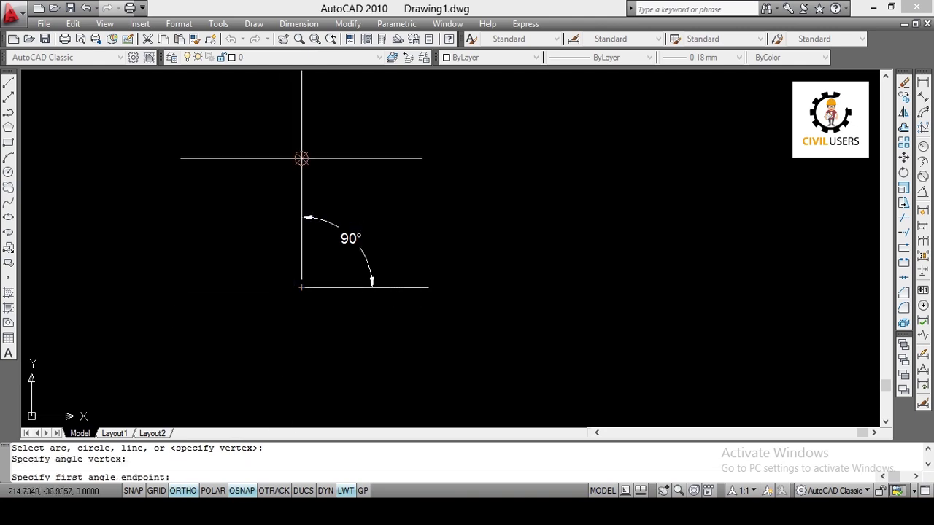
{"action": "left_click", "coordinate": [301, 157]}
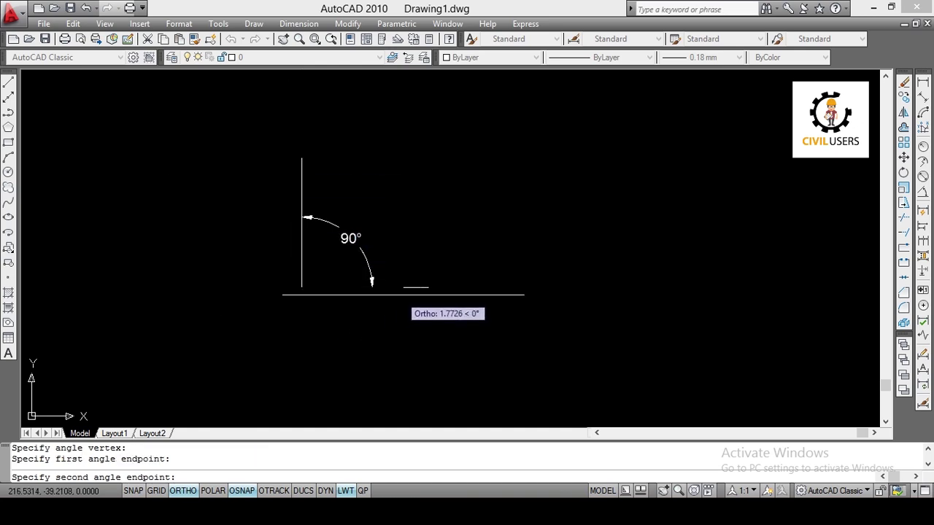
{"action": "left_click", "coordinate": [428, 288]}
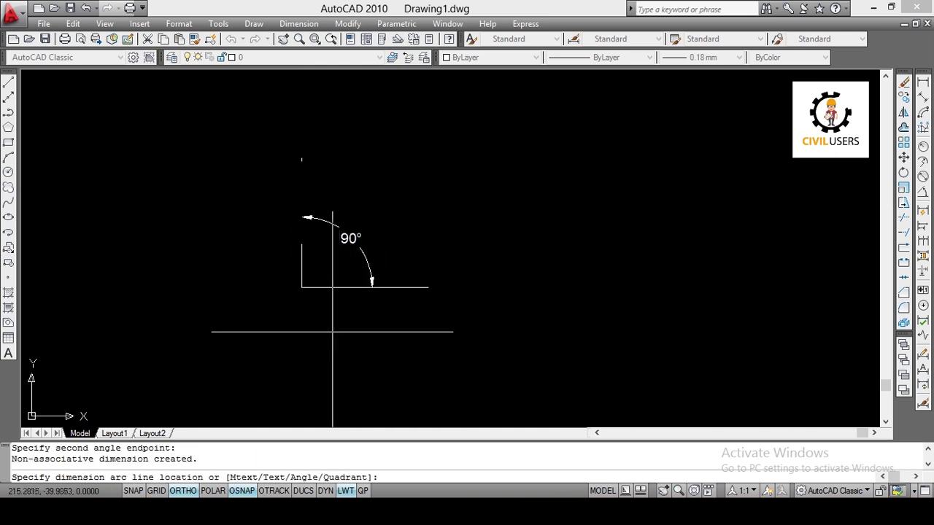
{"action": "left_click", "coordinate": [311, 339]}
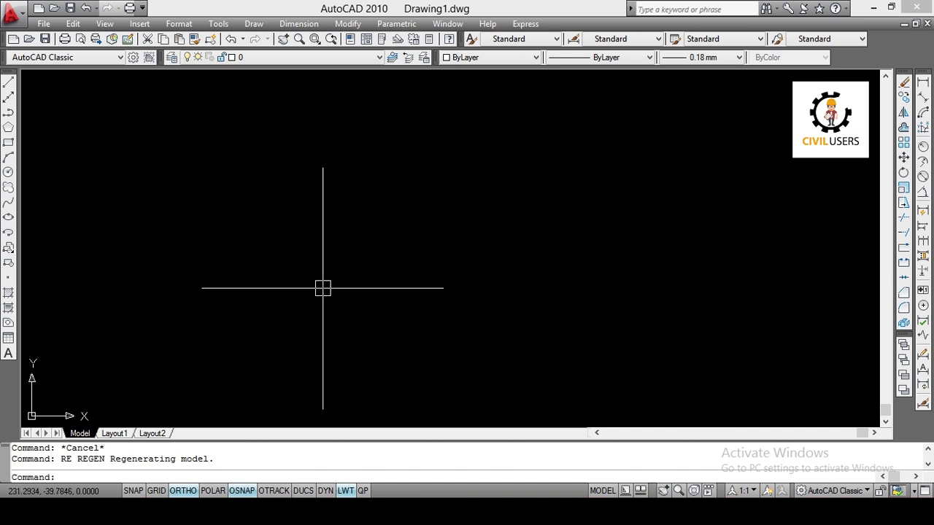
Draw a circle from a centre point and radius
{"action": "type", "text": "c"}
{"action": "key", "text": "Return"}
{"action": "left_click", "coordinate": [310, 259]}
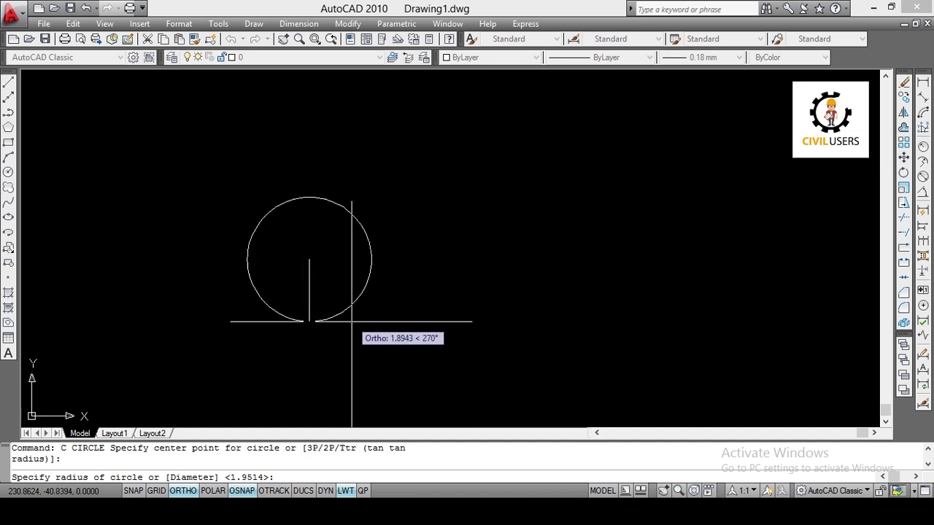
{"action": "left_click", "coordinate": [352, 321]}
{"action": "key", "text": "Return"}
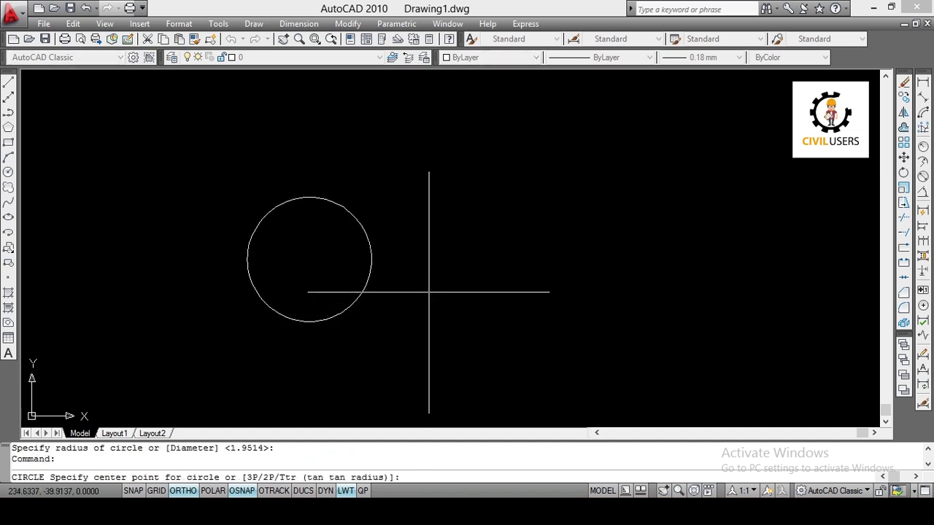
{"action": "type", "text": "DCE"}
{"action": "key", "text": "Escape"}
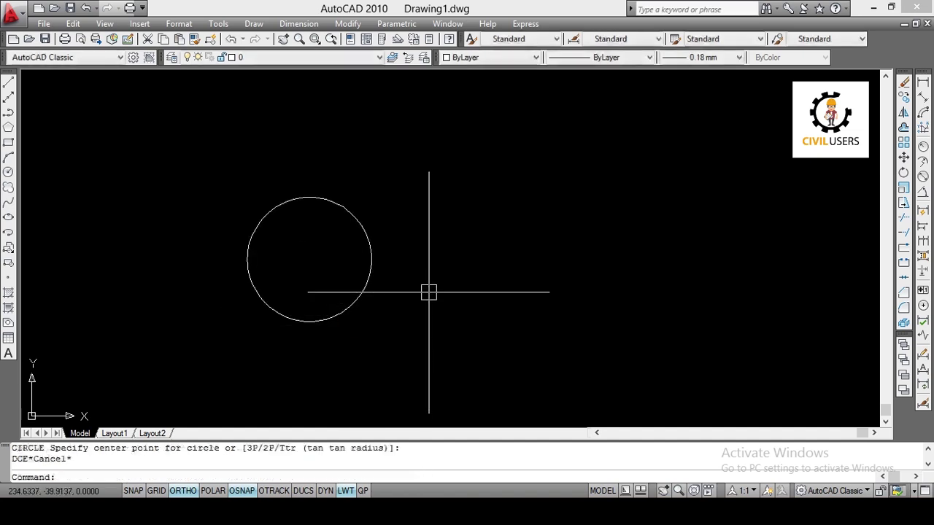
Add a center mark to the circle with DCE
{"action": "type", "text": "DCE"}
{"action": "key", "text": "Return"}
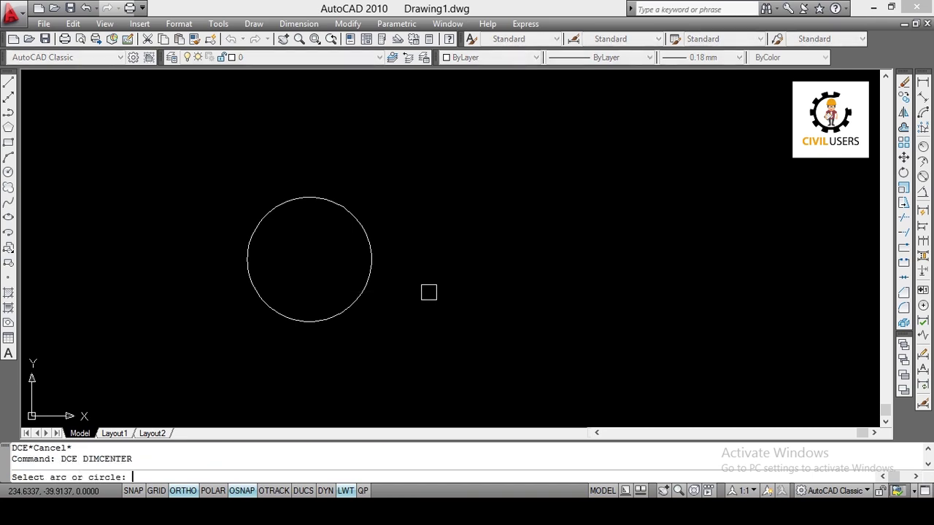
{"action": "left_click", "coordinate": [360, 221]}
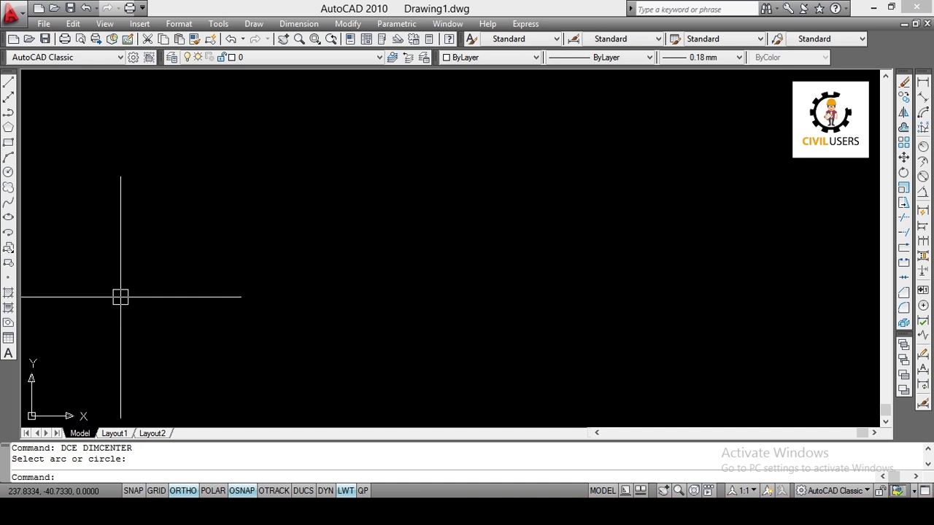
Draw a short vertical line
{"action": "type", "text": "L"}
{"action": "key", "text": "Return"}
{"action": "left_click", "coordinate": [316, 237]}
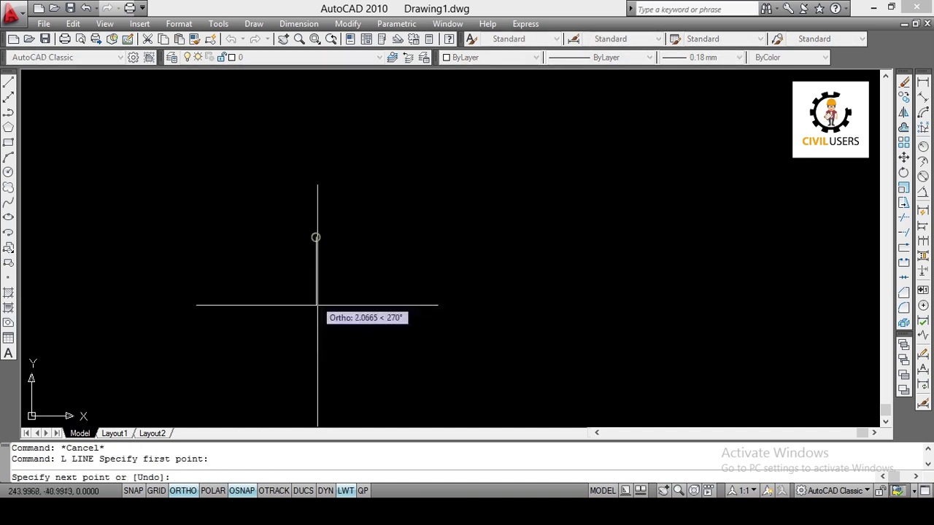
{"action": "left_click", "coordinate": [317, 333]}
{"action": "key", "text": "Return"}
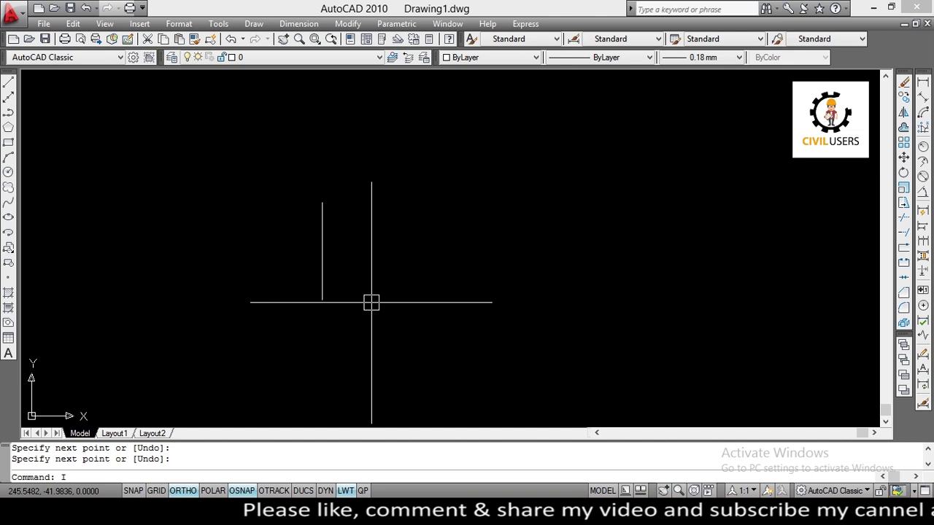
Report the top endpoint's coordinates with ID: X 243.9968, Y -38.8387, Z 0
{"action": "type", "text": "ID"}
{"action": "key", "text": "Return"}
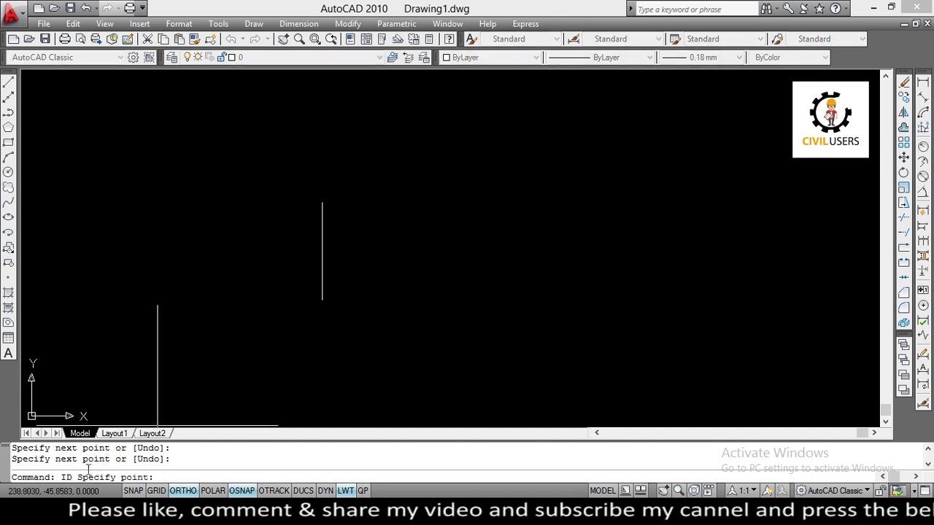
{"action": "left_click", "coordinate": [321, 202]}
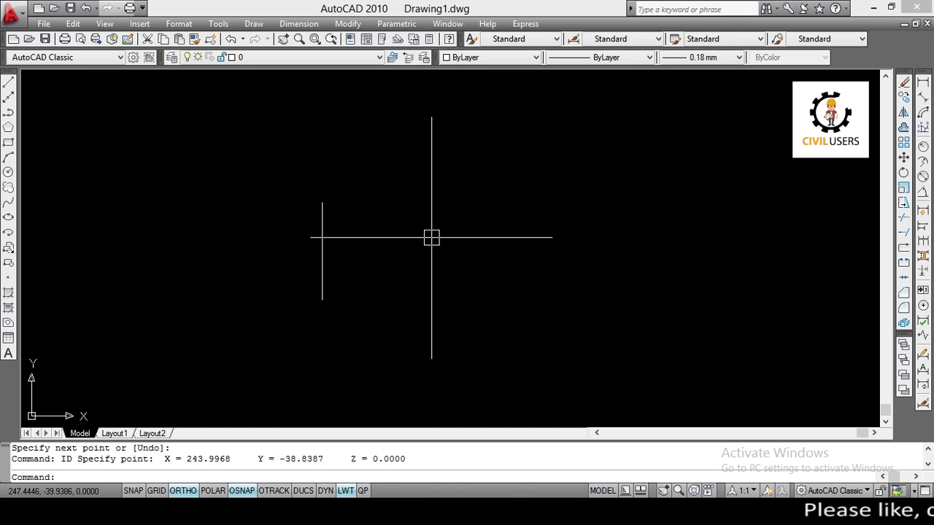
Use ID on the short vertical line's bottom endpoint to read X 243.9968, Y -41.8954, Z 0
{"action": "middle_click_drag", "start_coordinate": [402, 291], "coordinate": [389, 277]}
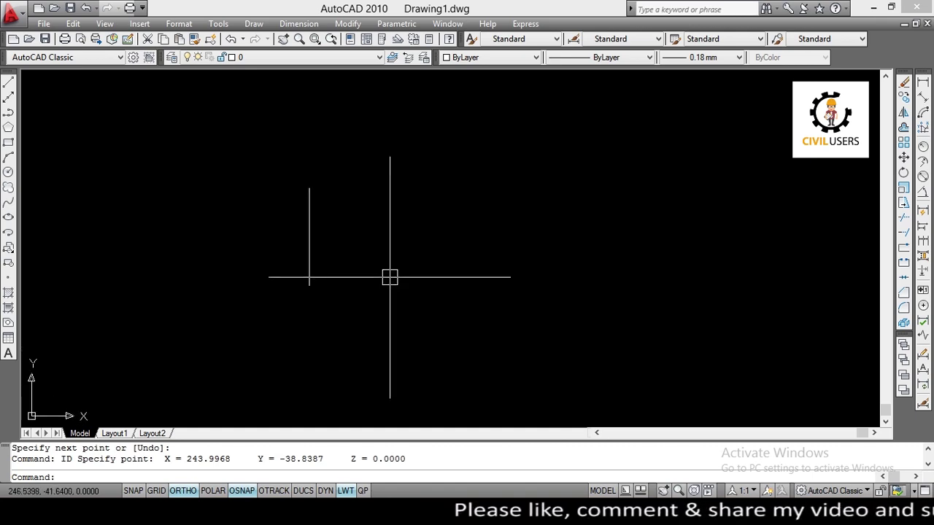
{"action": "type", "text": "ID"}
{"action": "key", "text": "Return"}
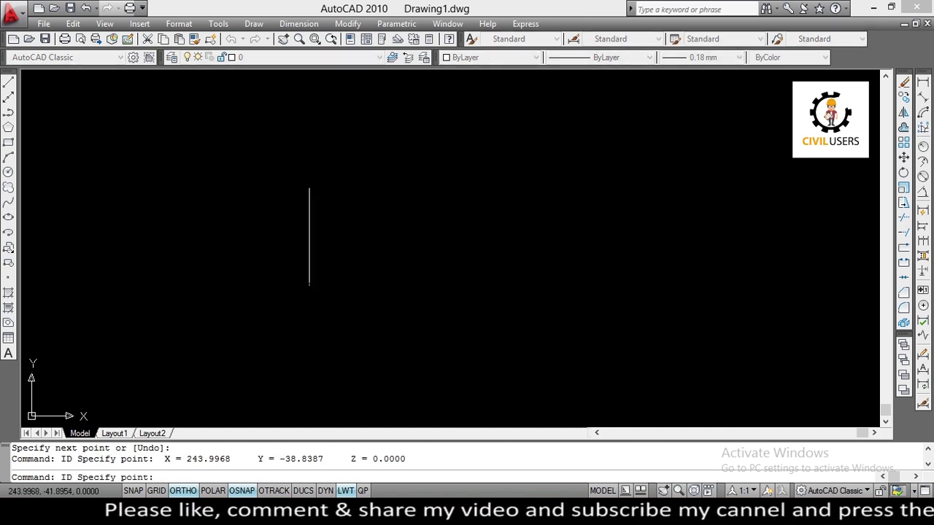
{"action": "left_click", "coordinate": [309, 285]}
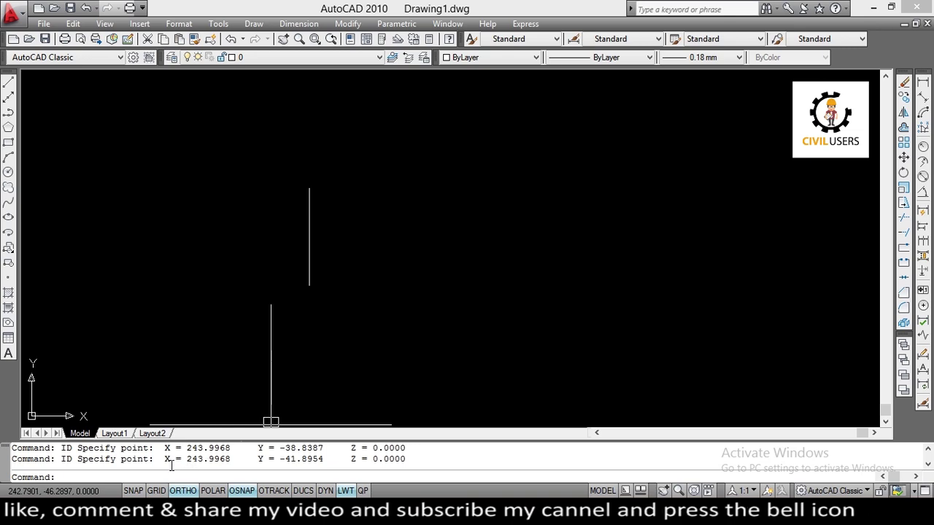